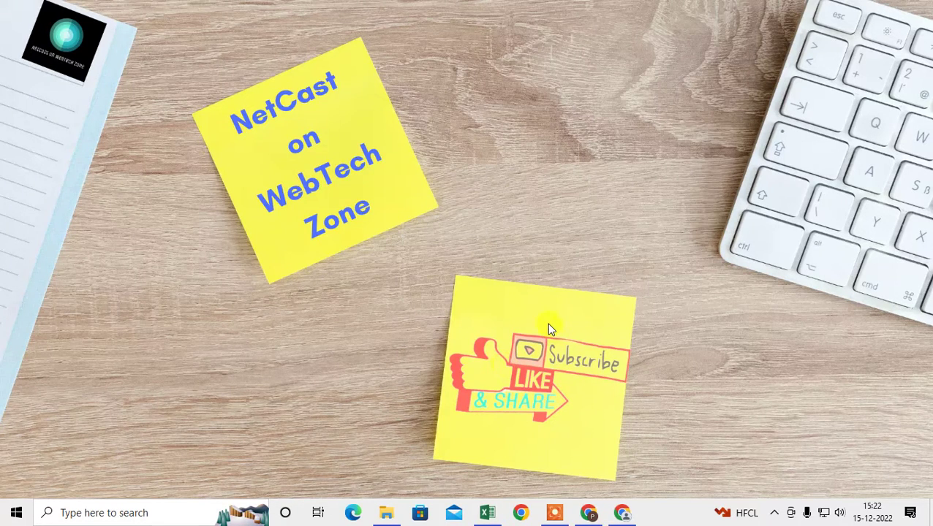
Switch to Chrome, open LinkedIn India in a new tab, and view the YouTube and Twitter tabs
{"action": "key", "text": "alt+Tab"}
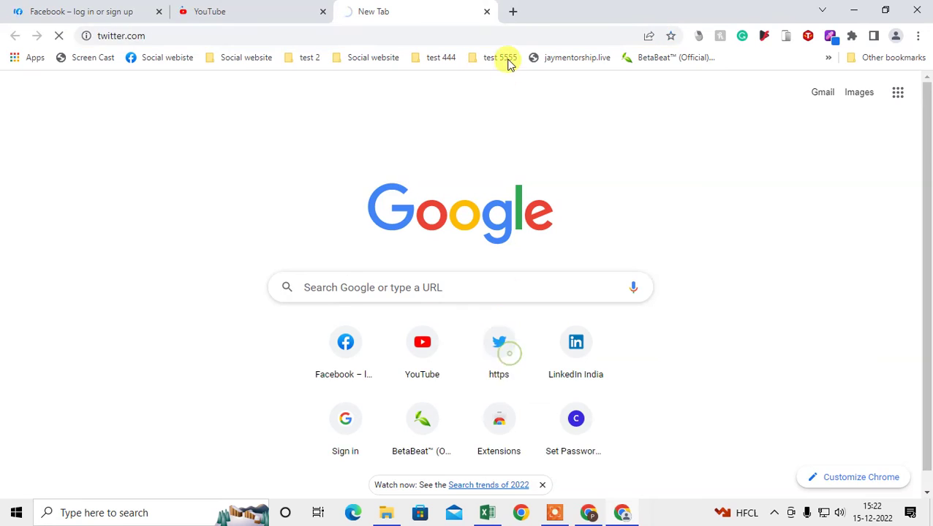
{"action": "left_click", "coordinate": [514, 11]}
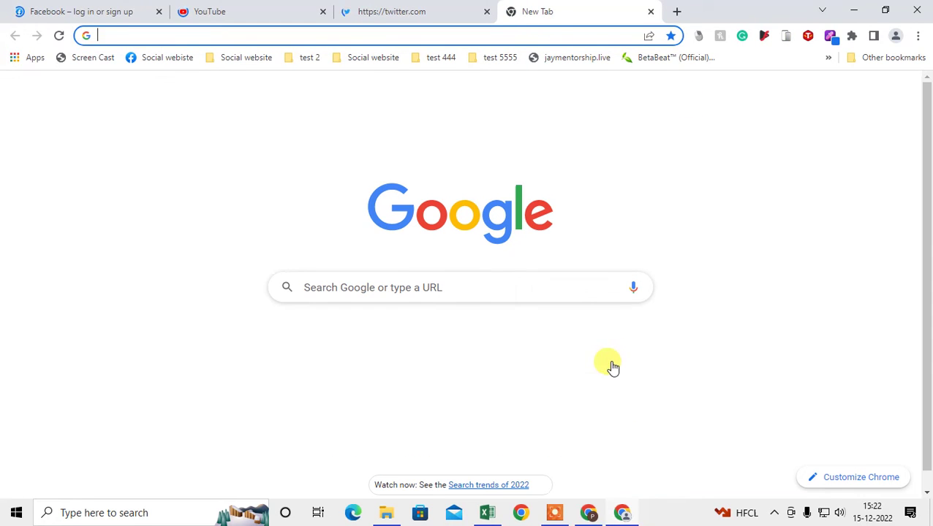
{"action": "left_click", "coordinate": [584, 356]}
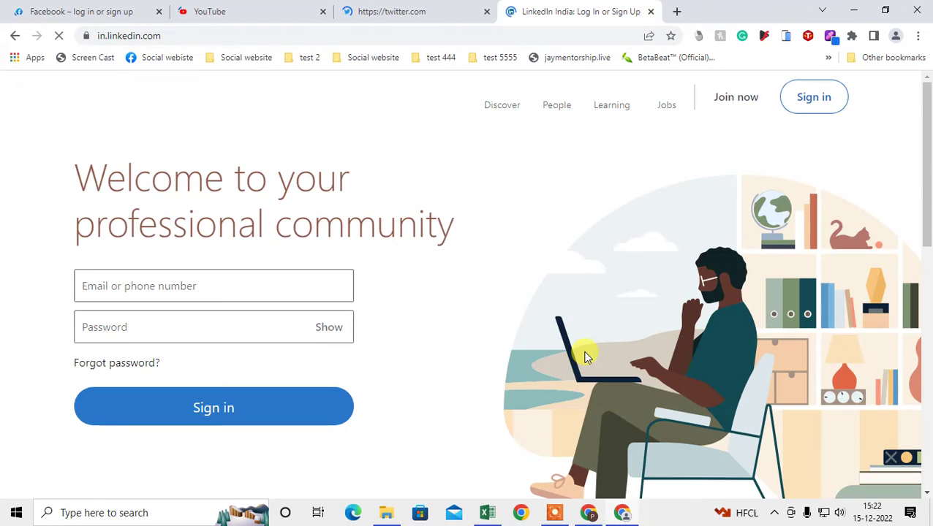
{"action": "left_click", "coordinate": [216, 7]}
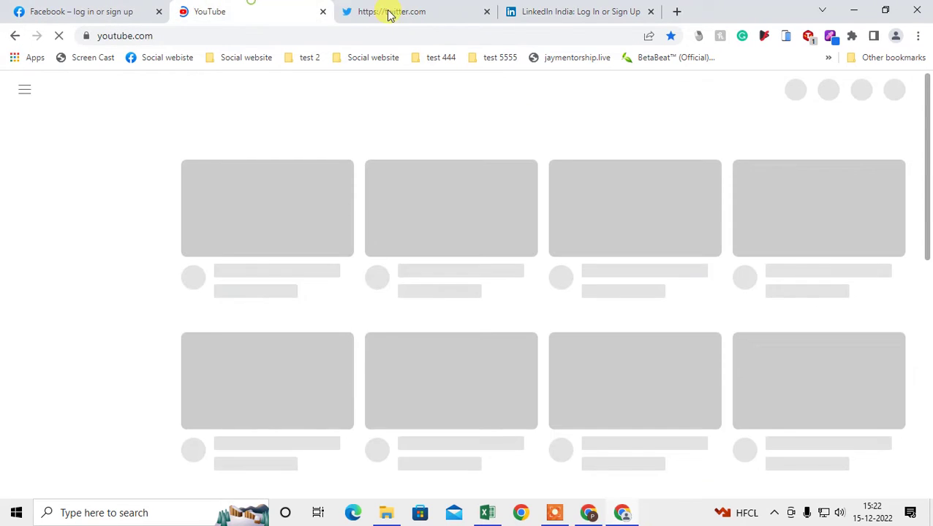
{"action": "left_click", "coordinate": [388, 11]}
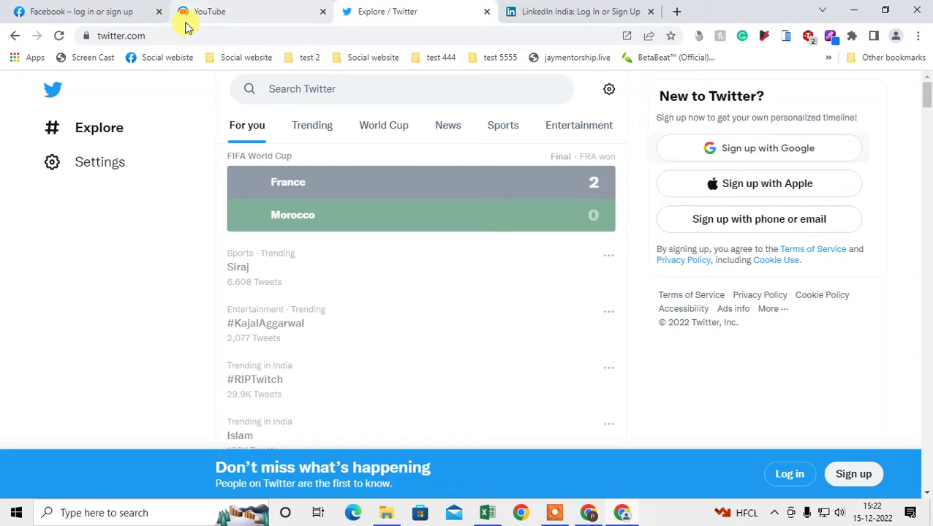
Pin the Facebook, YouTube and Twitter tabs
{"action": "left_click", "coordinate": [84, 14]}
{"action": "right_click", "coordinate": [85, 16]}
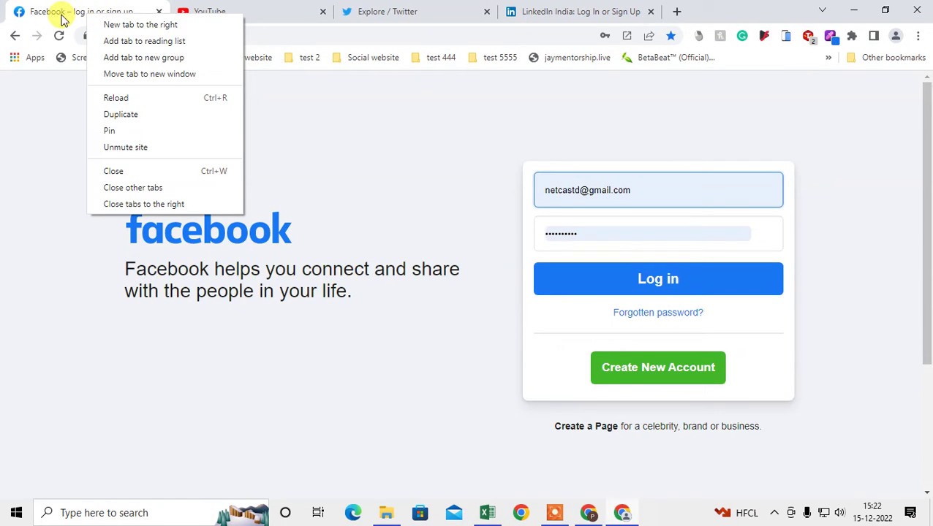
{"action": "left_click", "coordinate": [135, 136]}
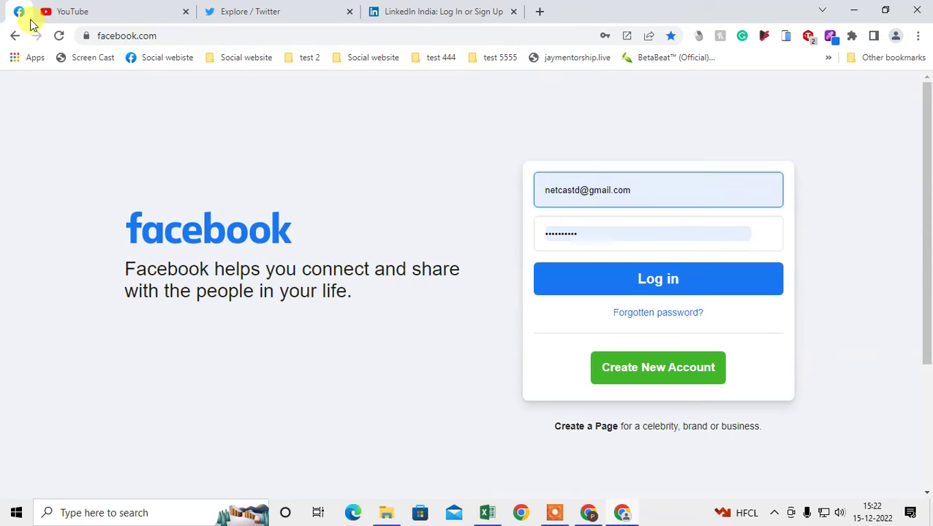
{"action": "left_click", "coordinate": [100, 13]}
{"action": "right_click", "coordinate": [103, 14]}
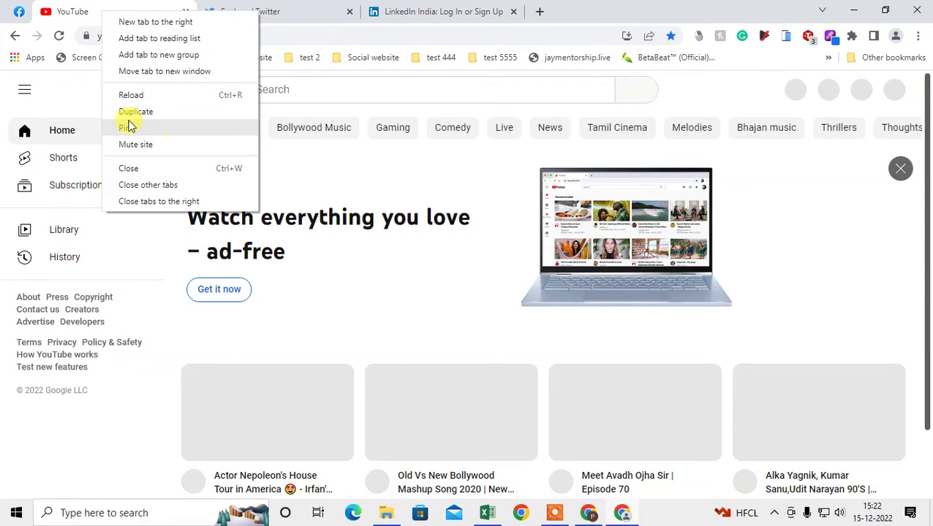
{"action": "left_click", "coordinate": [124, 128]}
{"action": "left_click", "coordinate": [130, 9]}
{"action": "right_click", "coordinate": [120, 8]}
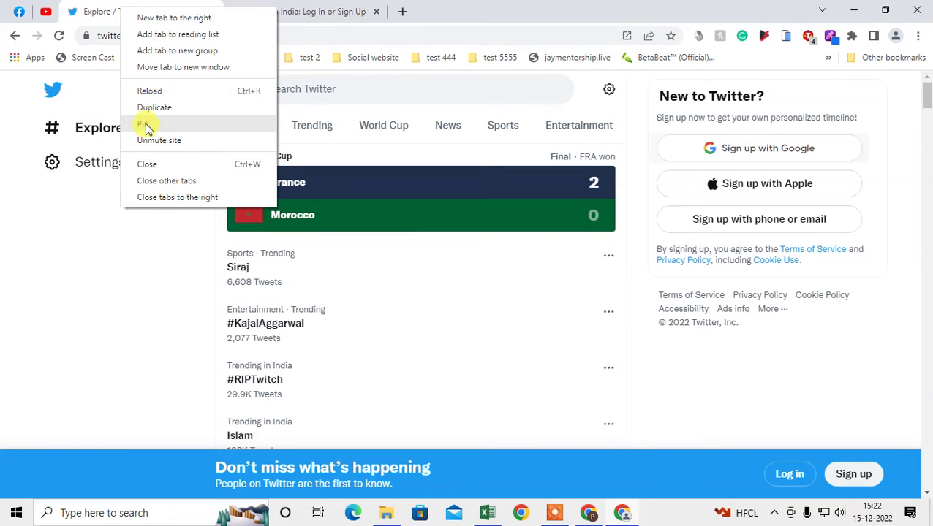
{"action": "left_click", "coordinate": [144, 125]}
Open the Learning page on LinkedIn and pin its tab
{"action": "right_click", "coordinate": [157, 11]}
{"action": "left_click", "coordinate": [139, 12]}
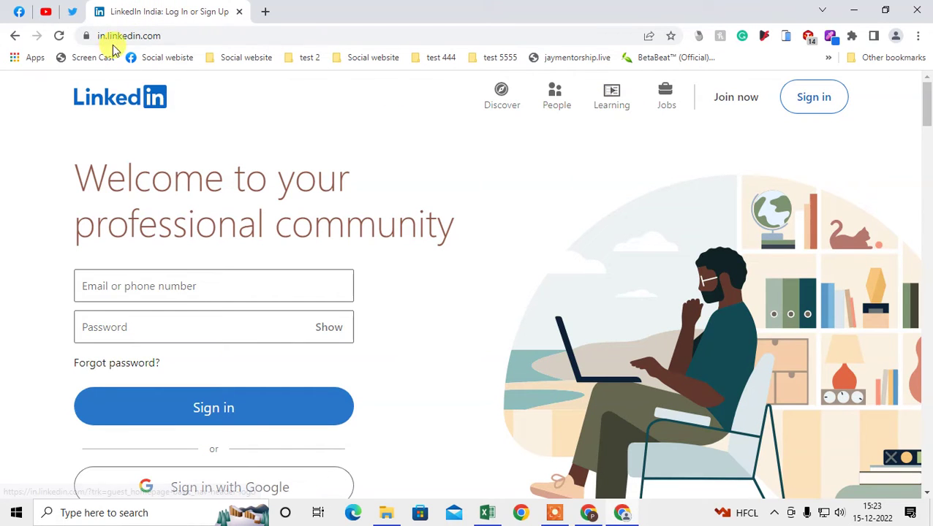
{"action": "left_click", "coordinate": [611, 108]}
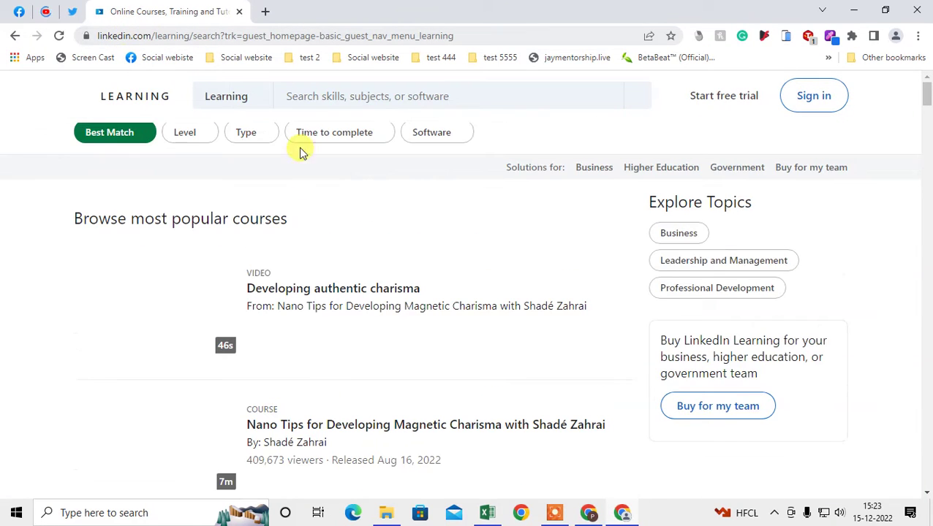
{"action": "right_click", "coordinate": [139, 13]}
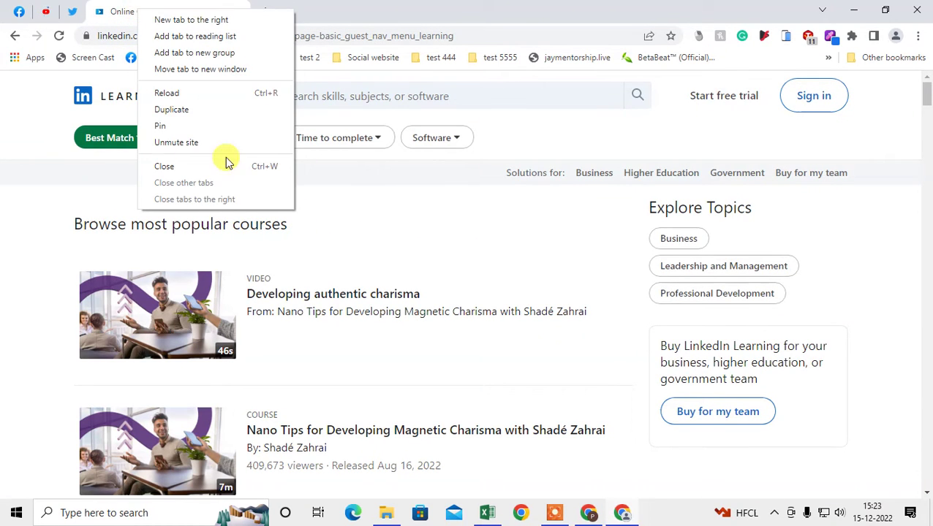
{"action": "left_click", "coordinate": [157, 124]}
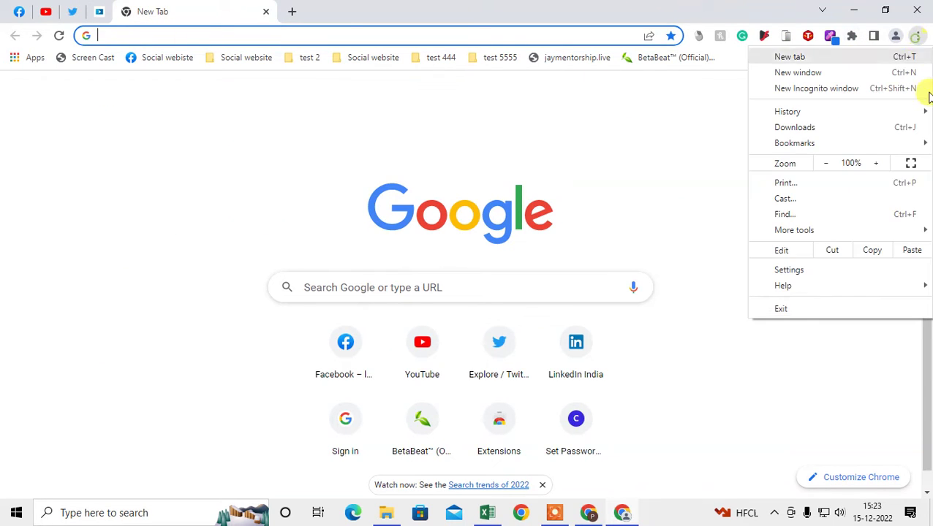
Open the browser settings in the unpinned tab and relaunch the browser by loading chrome://restart
{"action": "left_click", "coordinate": [798, 270]}
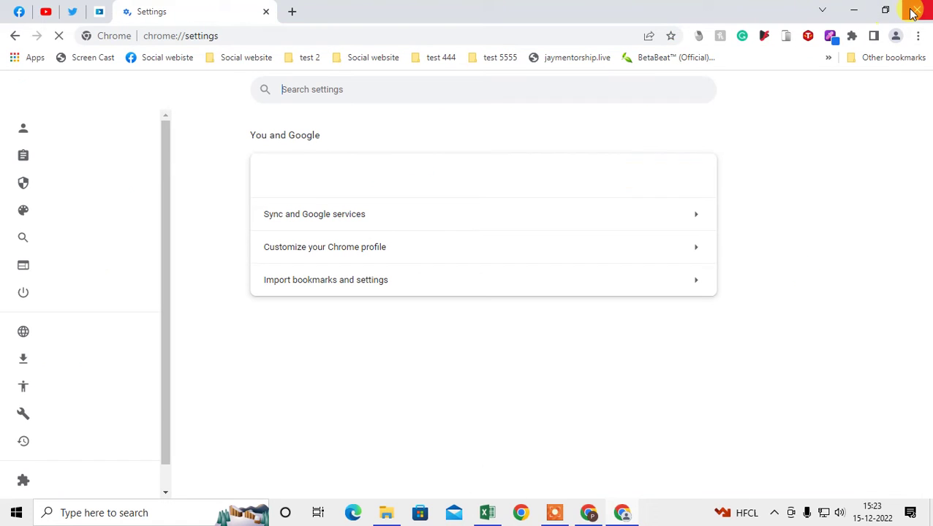
{"action": "double_click", "coordinate": [194, 36]}
{"action": "type", "text": "resa"}
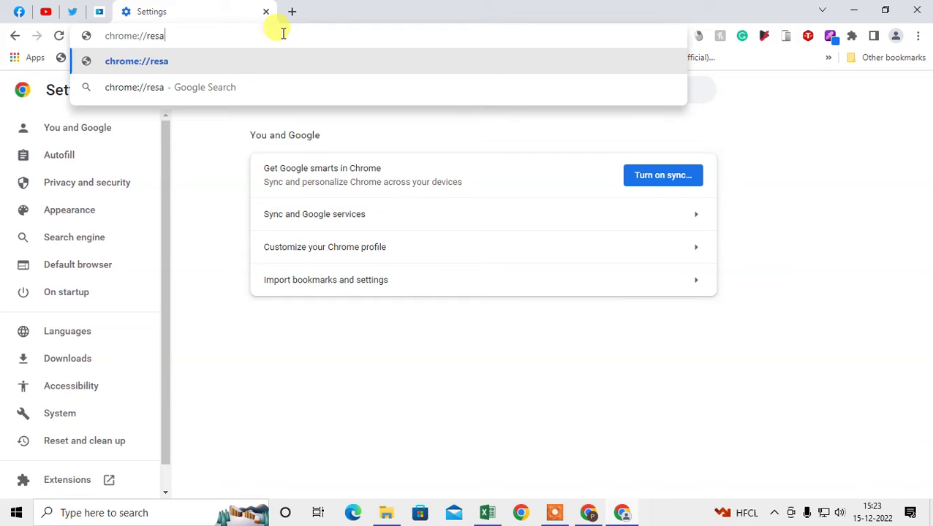
{"action": "type", "text": "start"}
{"action": "key", "text": "Return"}
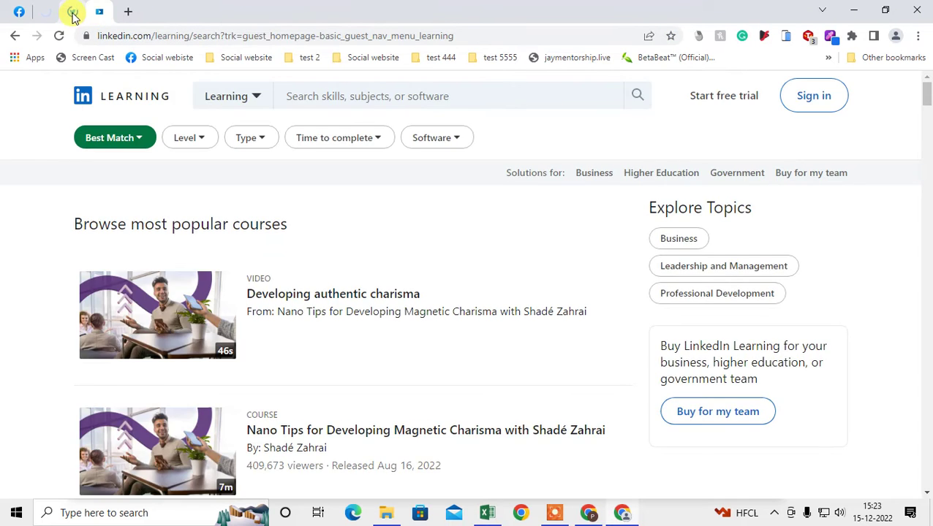
Check the pinned Twitter, YouTube and Facebook tabs after the browser restart
{"action": "left_click", "coordinate": [72, 12]}
{"action": "left_click", "coordinate": [45, 18]}
{"action": "left_click", "coordinate": [17, 14]}
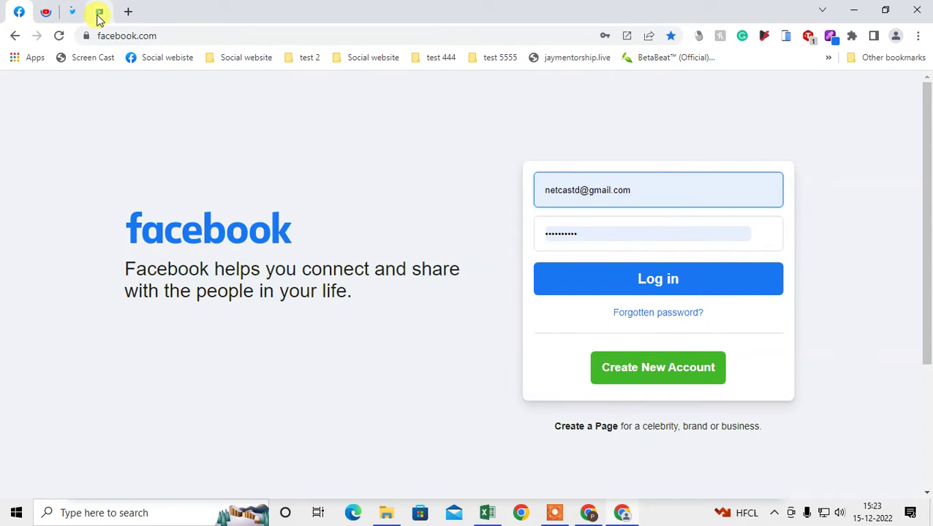
Unpin the LinkedIn Learning tab and pin it again, with a new tab opened and closed alongside it
{"action": "left_click", "coordinate": [99, 14]}
{"action": "right_click", "coordinate": [98, 15]}
{"action": "left_click", "coordinate": [138, 131]}
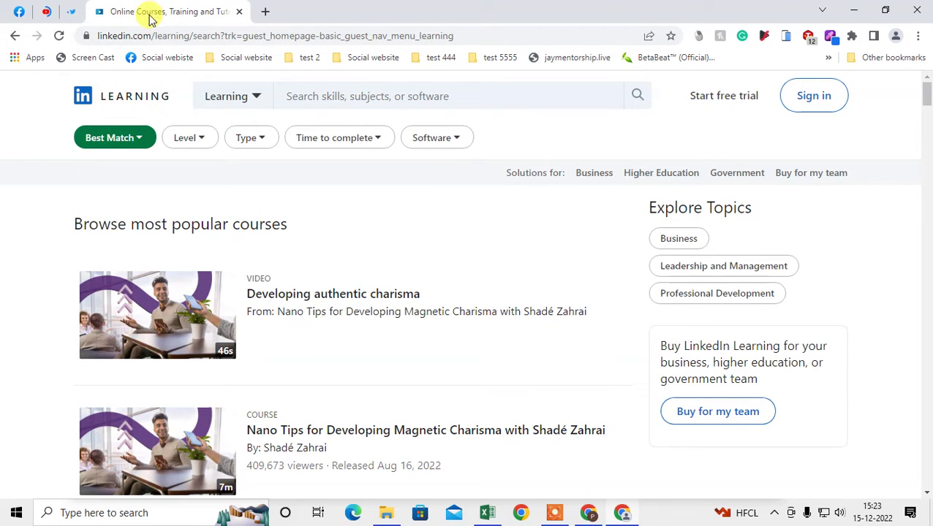
{"action": "right_click", "coordinate": [144, 13]}
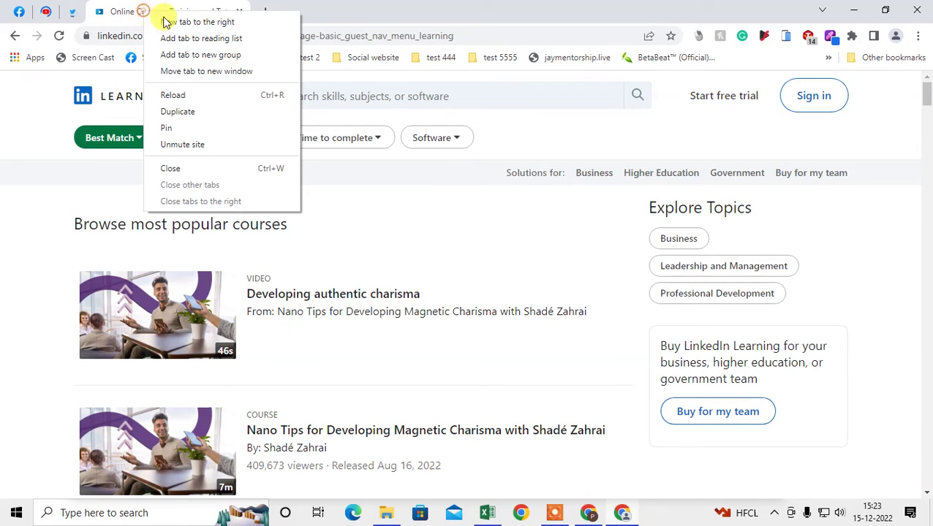
{"action": "left_click", "coordinate": [166, 128]}
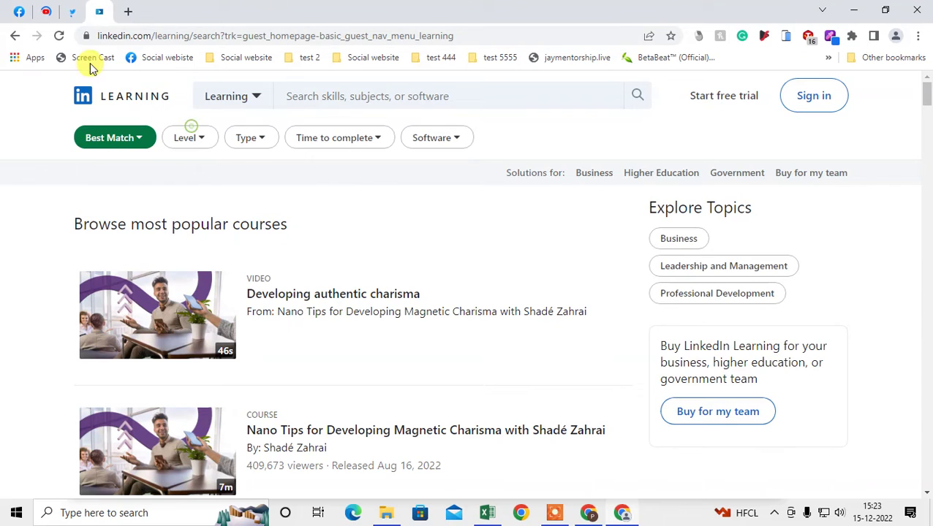
{"action": "left_click", "coordinate": [124, 12]}
{"action": "left_click", "coordinate": [265, 10]}
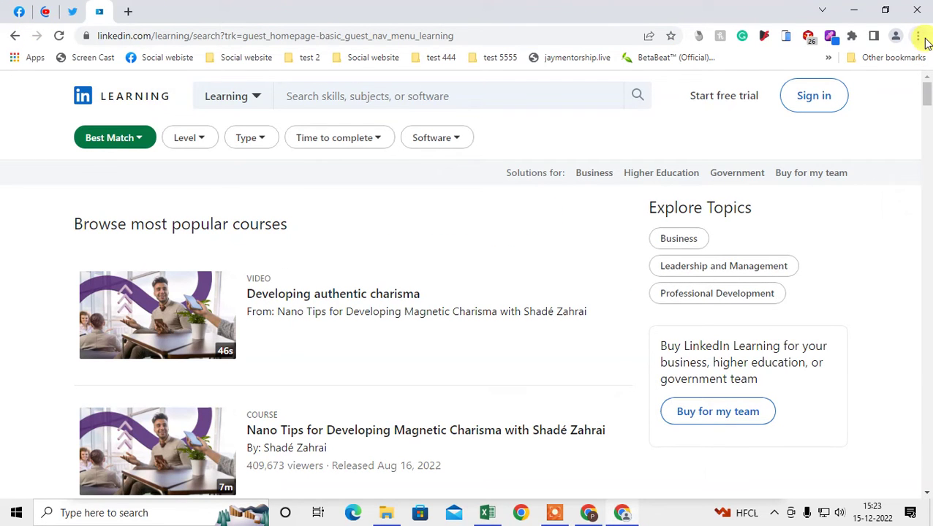
Open the About Chrome page and check whether the browser is up to date
{"action": "left_click", "coordinate": [917, 36]}
{"action": "mouse_move", "coordinate": [822, 286]}
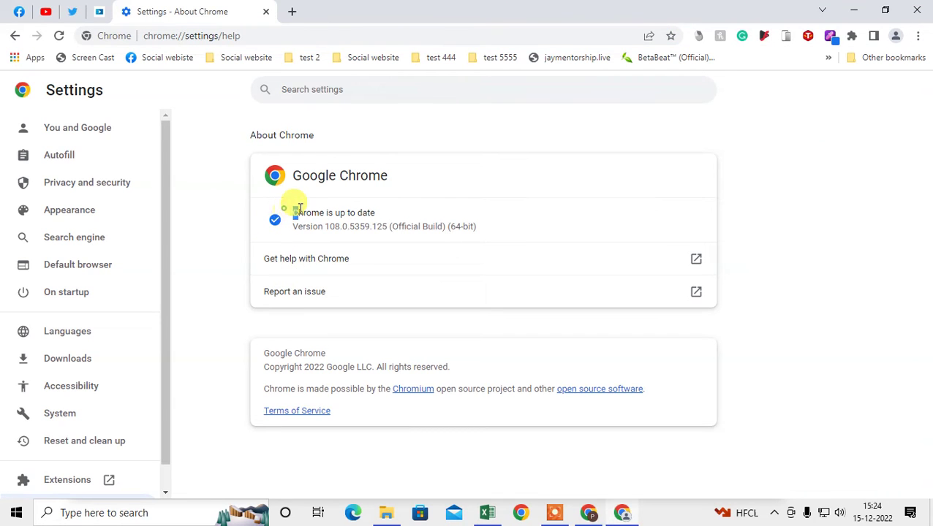
{"action": "left_click_drag", "start_coordinate": [293, 211], "coordinate": [374, 211]}
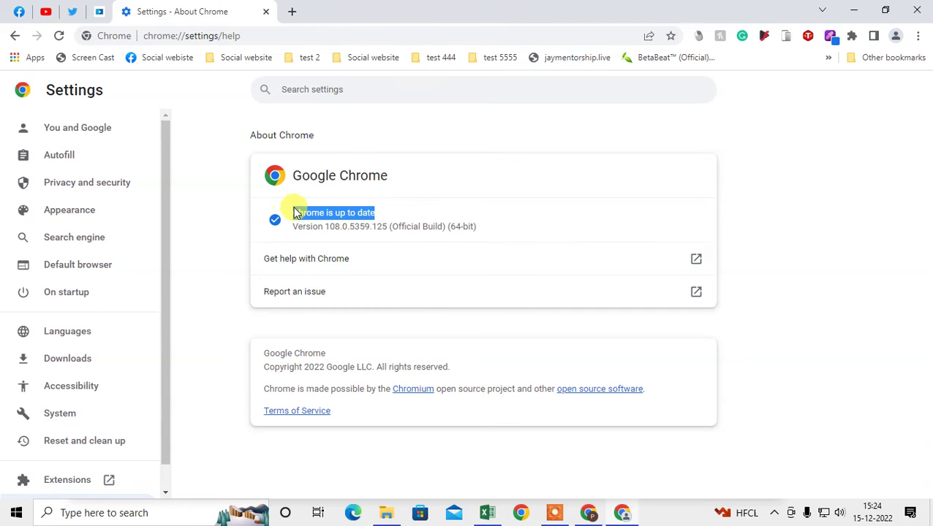
{"action": "left_click", "coordinate": [400, 220]}
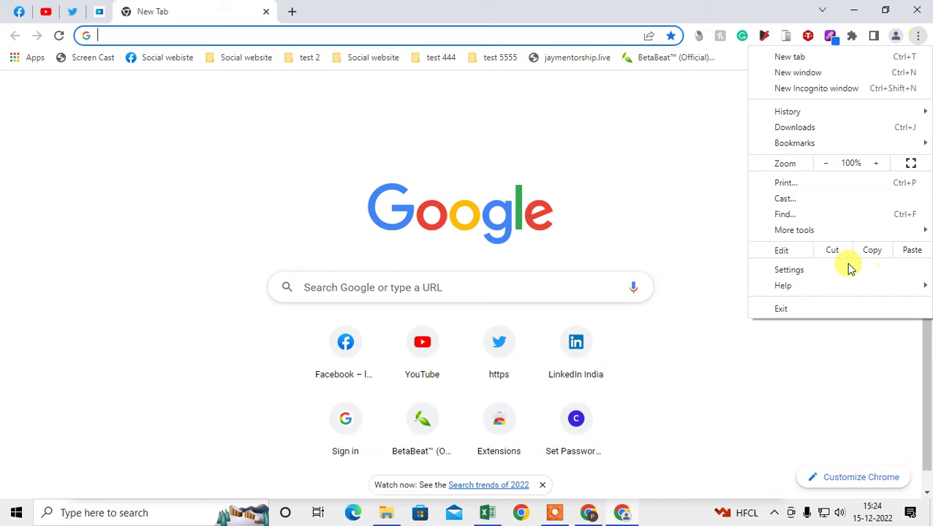
Set the browser's On startup behaviour to "Continue where you left off" in the settings
{"action": "left_click", "coordinate": [822, 269]}
{"action": "scroll", "coordinate": [52, 340], "scroll_direction": "down", "scroll_amount": 1}
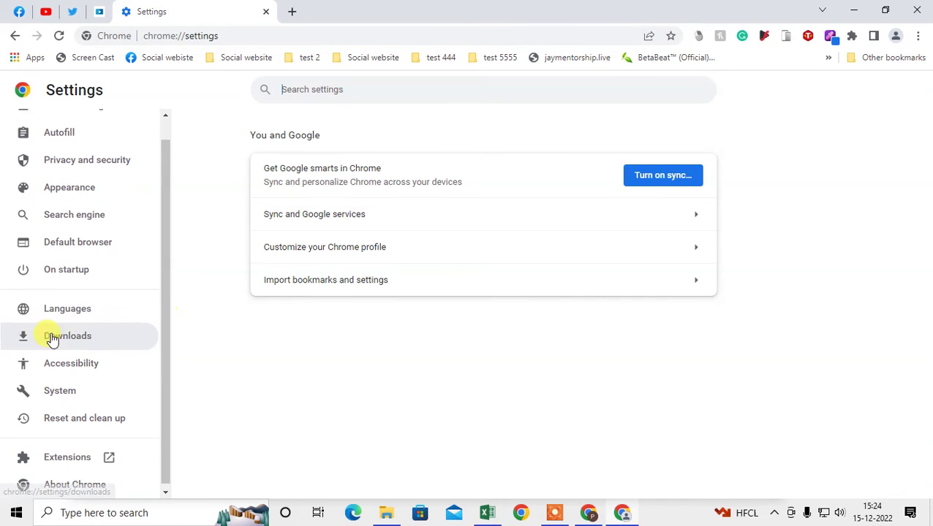
{"action": "left_click", "coordinate": [40, 269]}
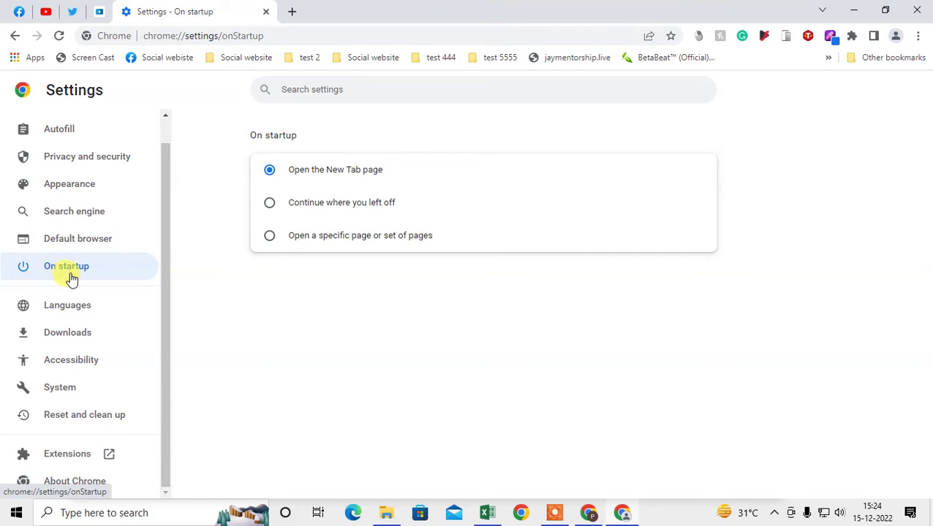
{"action": "left_click_drag", "start_coordinate": [290, 178], "coordinate": [407, 176]}
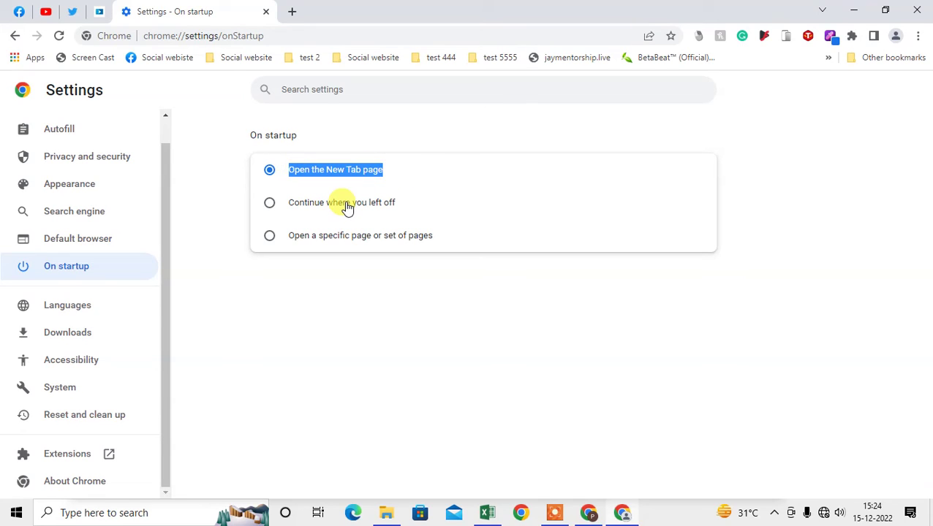
{"action": "left_click", "coordinate": [309, 205]}
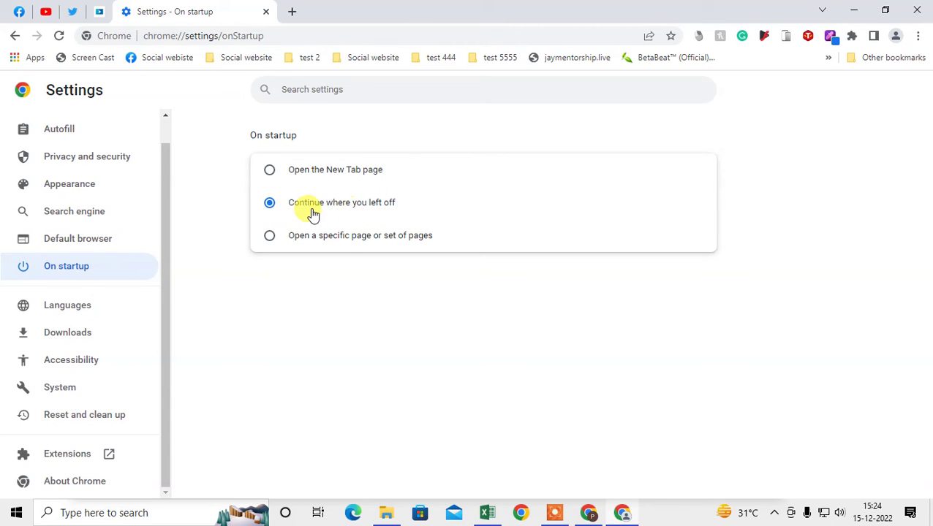
Set startup to "Open a specific page or set of pages" and add the URL copied from the LinkedIn Learning tab
{"action": "left_click", "coordinate": [345, 238]}
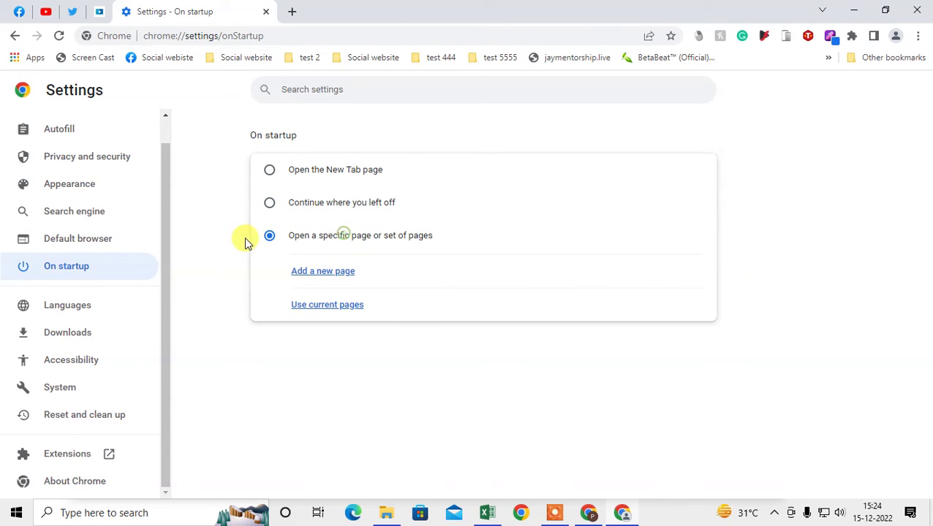
{"action": "left_click", "coordinate": [323, 272]}
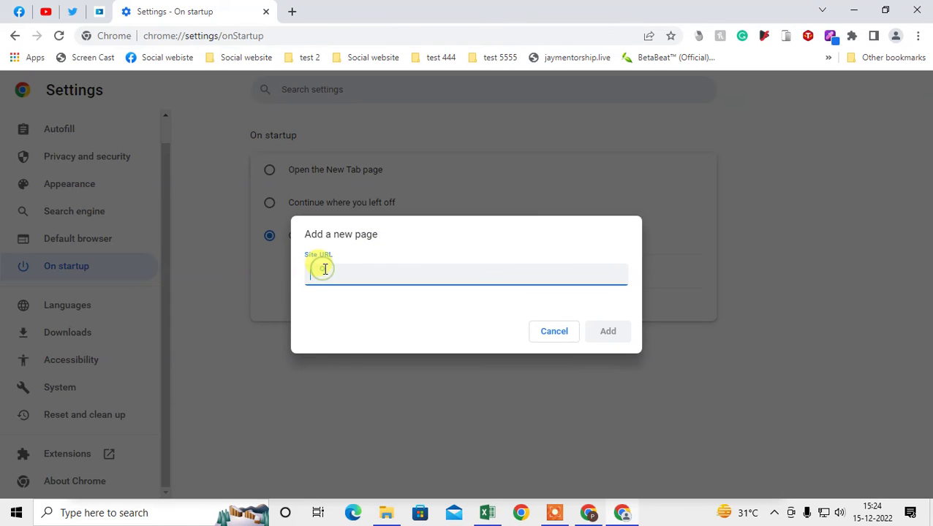
{"action": "left_click", "coordinate": [100, 11]}
{"action": "left_click", "coordinate": [289, 38]}
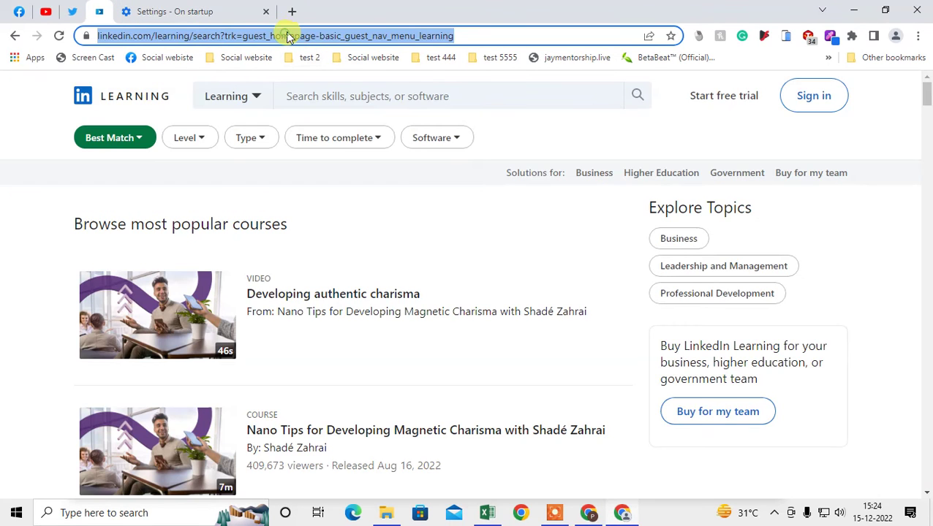
{"action": "key", "text": "ctrl+c"}
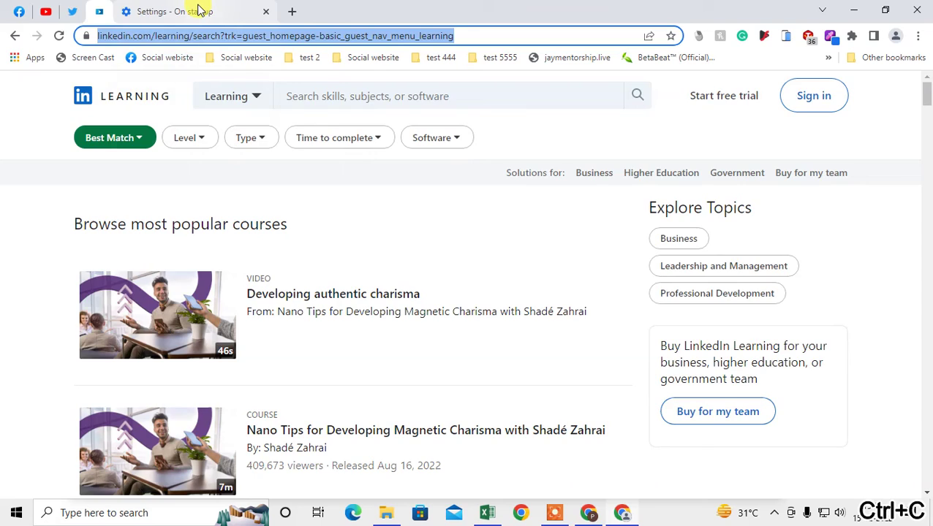
{"action": "left_click", "coordinate": [199, 10]}
{"action": "key", "text": "ctrl+v"}
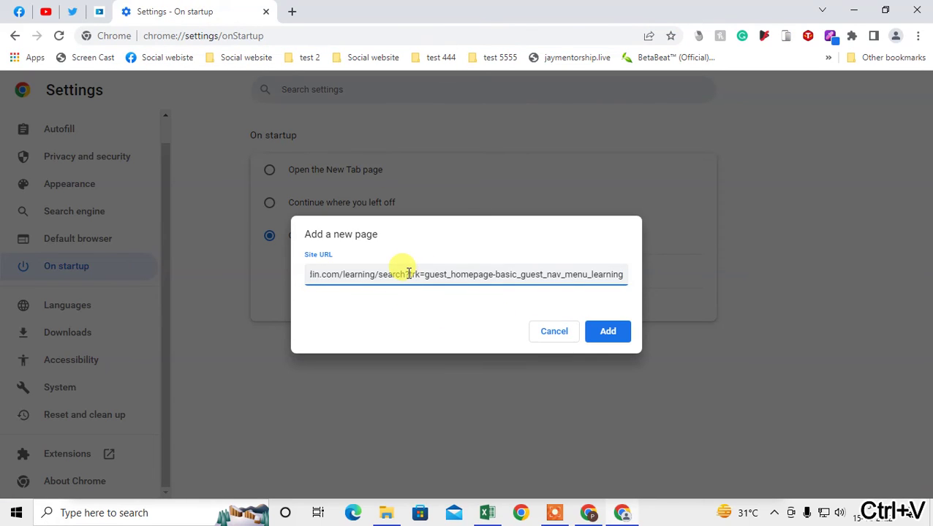
{"action": "left_click", "coordinate": [591, 329]}
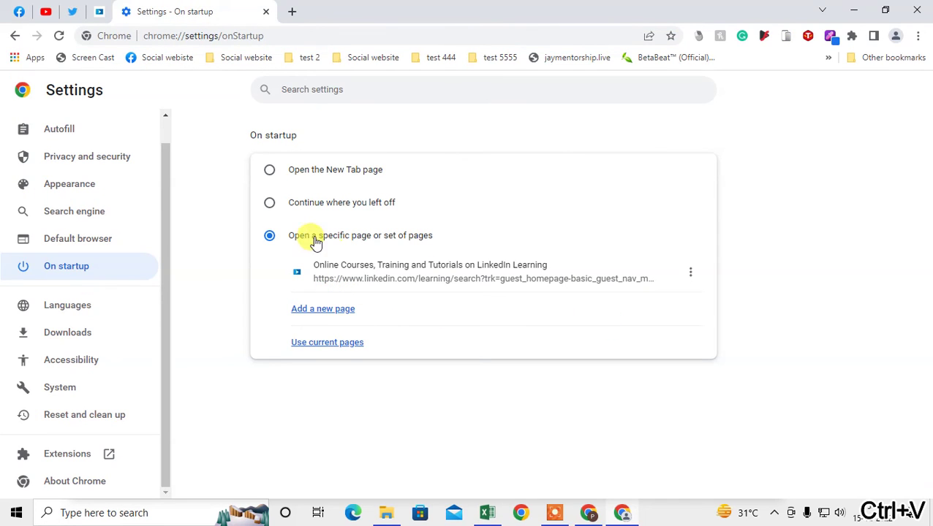
Switch the startup option back to "Continue where you left off" and show the desktop
{"action": "left_click", "coordinate": [270, 204]}
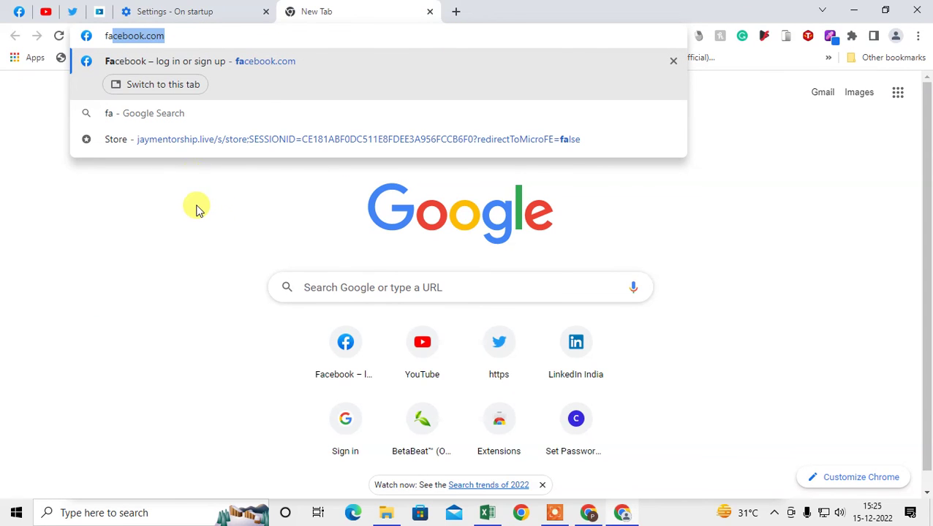
{"action": "left_click", "coordinate": [196, 206]}
{"action": "key", "text": "super+d"}
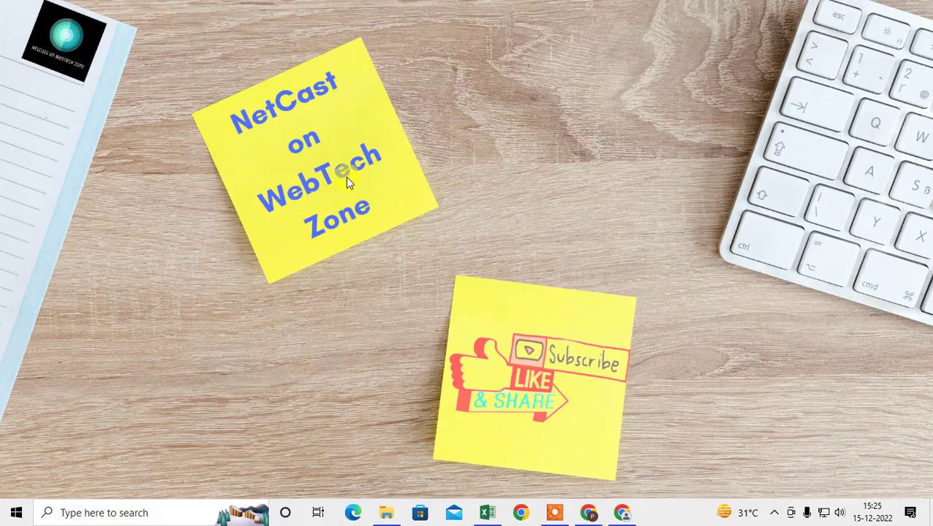